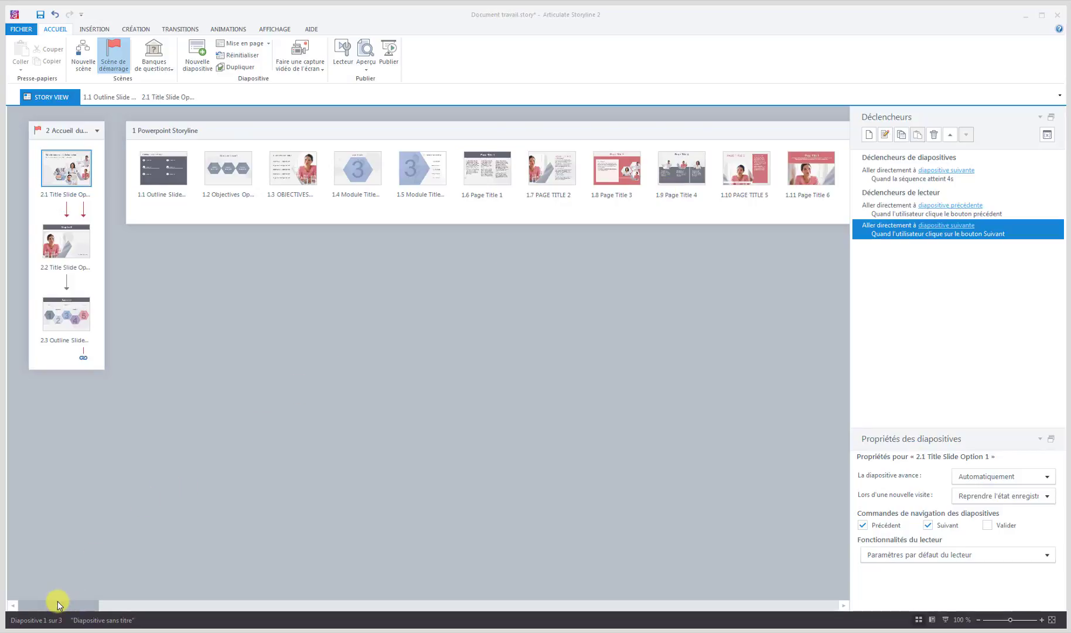
# - Look through the slides of scenes 3 to 7, Grain 1 to Grain 5, in the story overview
pyautogui.moveTo(57, 601); pyautogui.dragTo(820, 607)
pyautogui.click(372, 172)
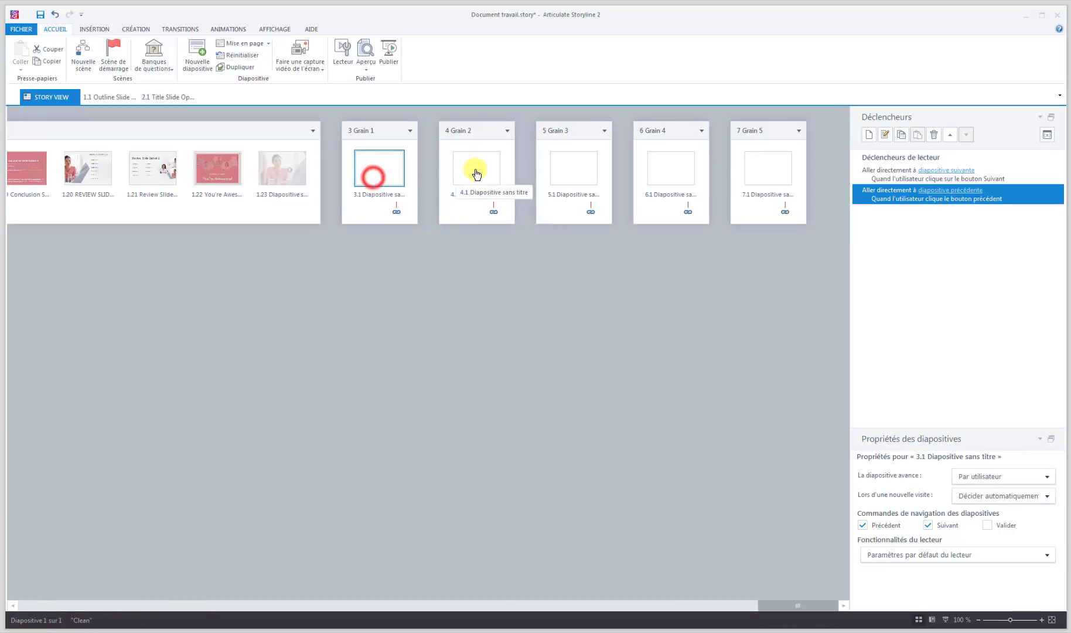
pyautogui.click(475, 170)
pyautogui.click(546, 178)
pyautogui.click(658, 179)
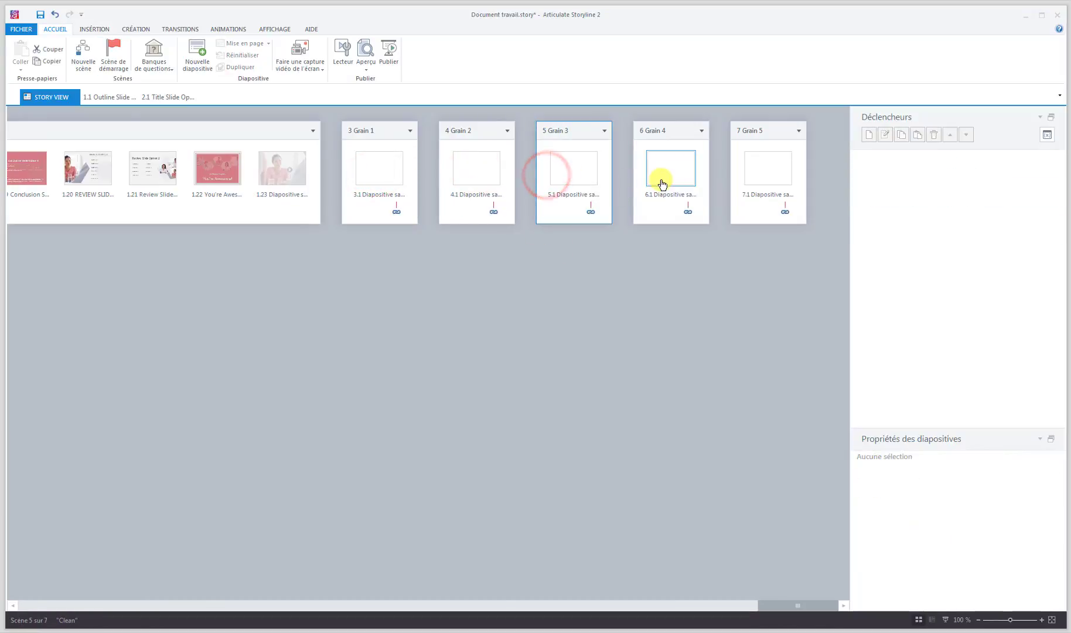
pyautogui.click(756, 183)
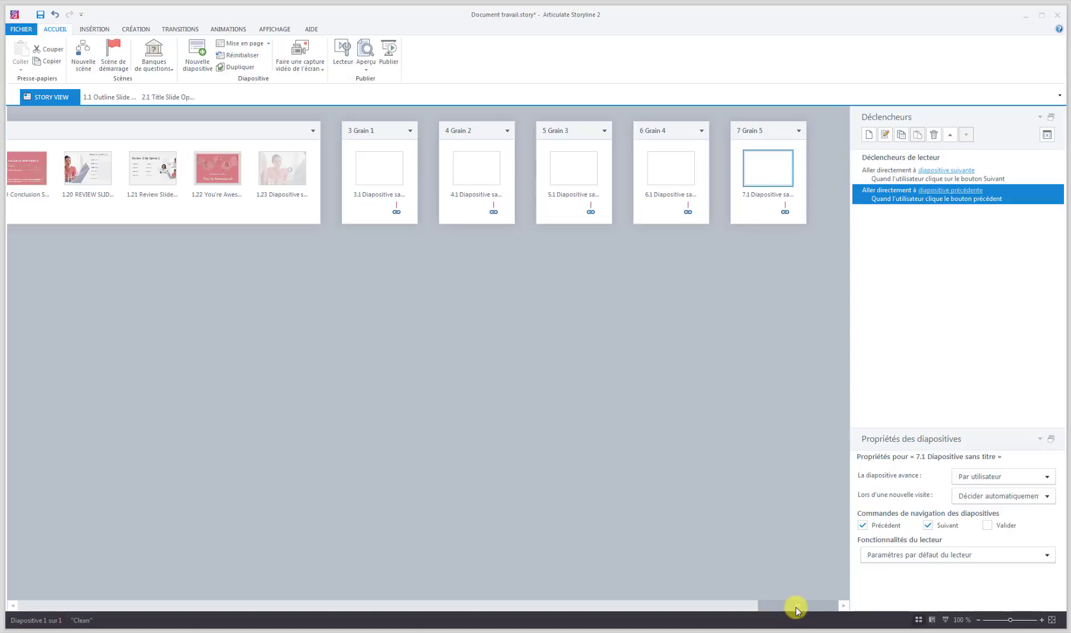
# - Disable the Précédent navigation command on slide 2.1 Title Slide Option 1 in the Accueil du cours scene
pyautogui.moveTo(796, 607); pyautogui.dragTo(58, 606)
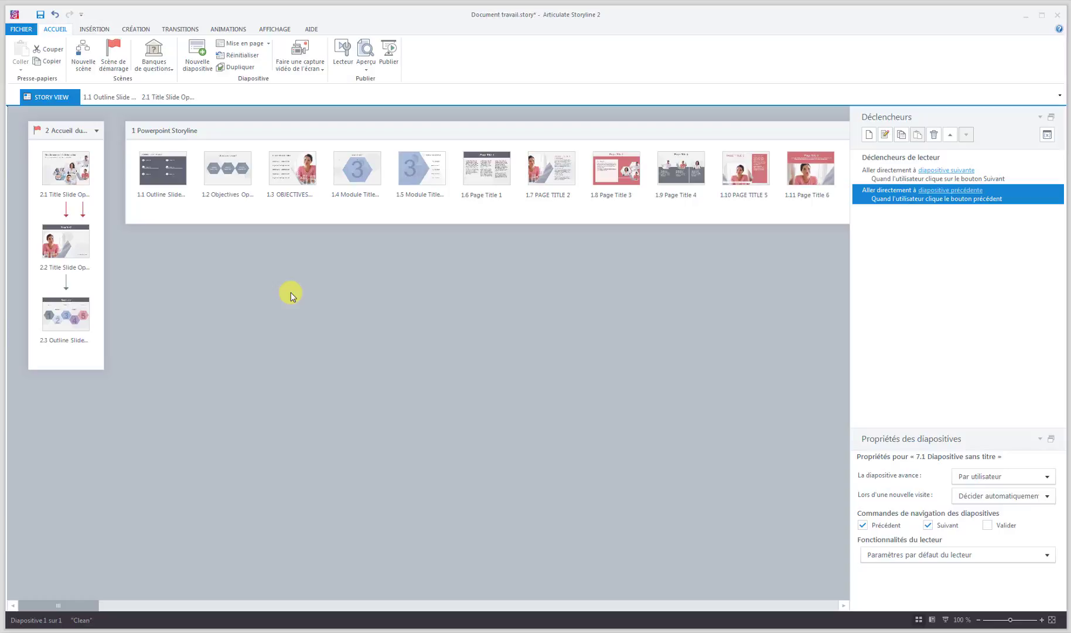
pyautogui.click(69, 164)
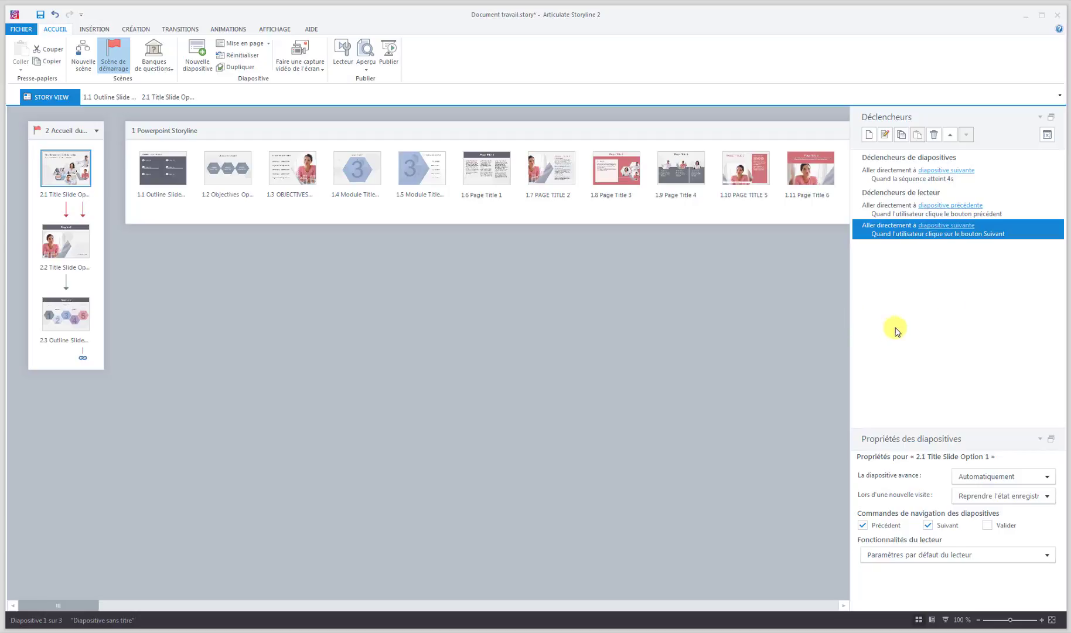
pyautogui.click(892, 213)
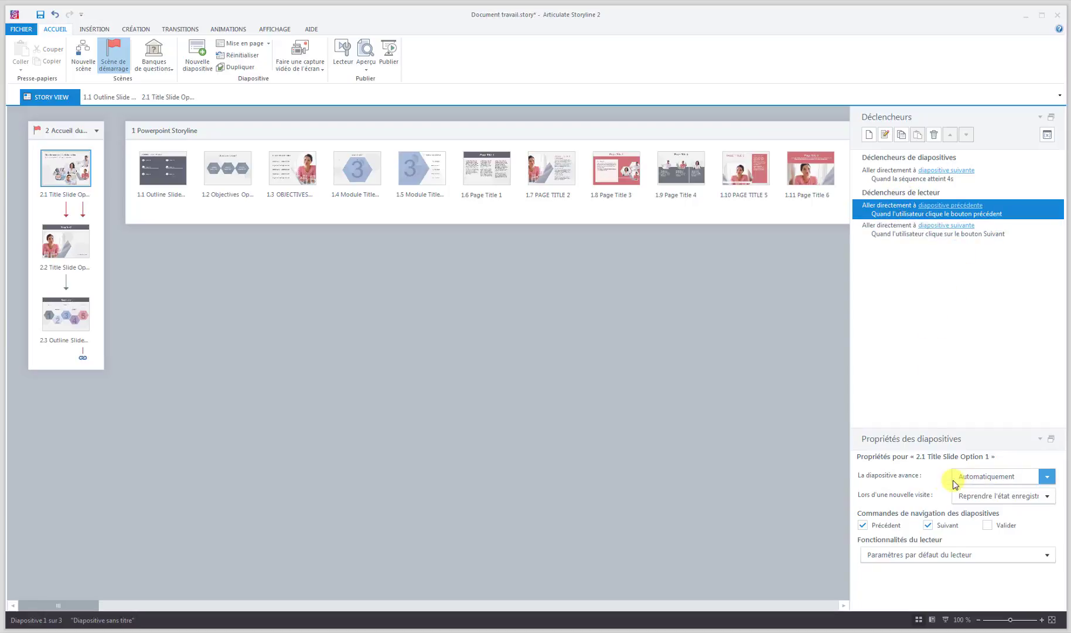
pyautogui.click(862, 525)
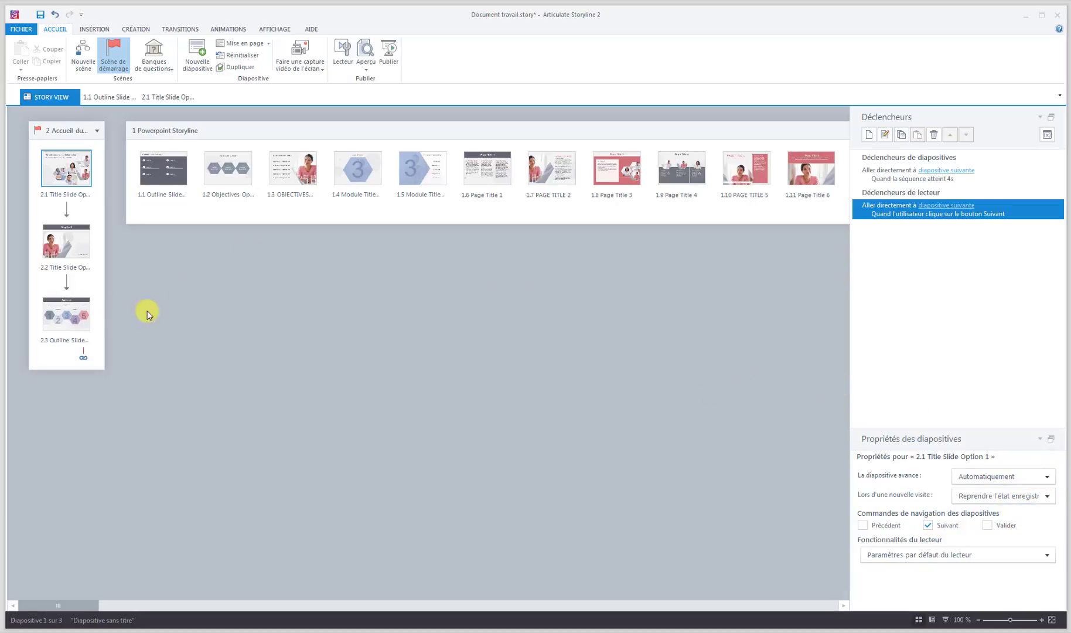
# - On slide 2.2, make the slide trigger go to the next slide when the timeline reaches 4 seconds, and disable the Précédent command
pyautogui.click(59, 248)
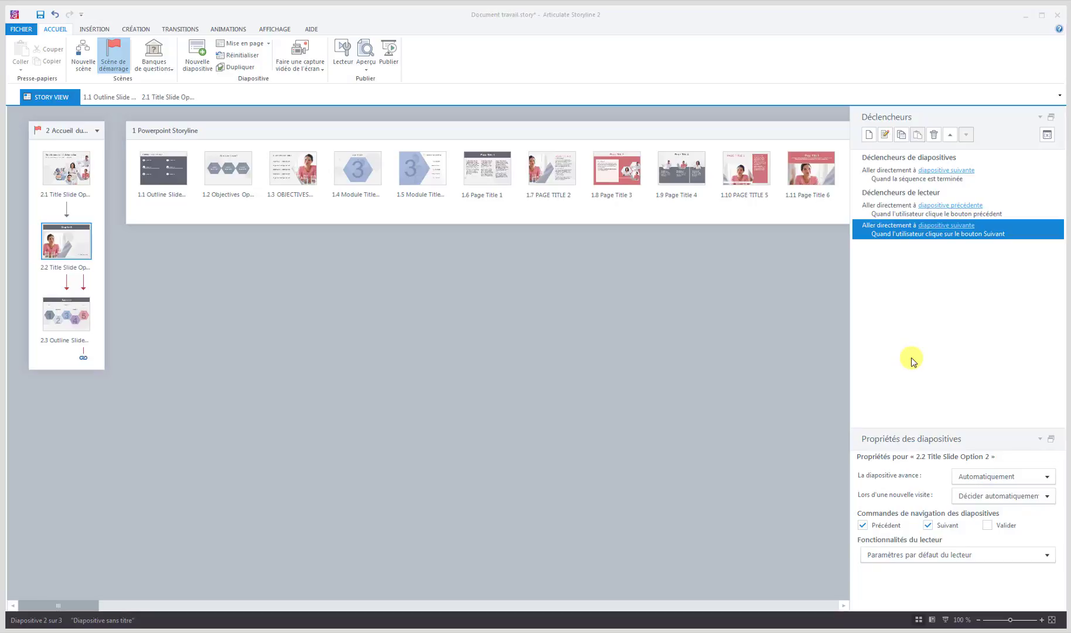
pyautogui.doubleClick(894, 175)
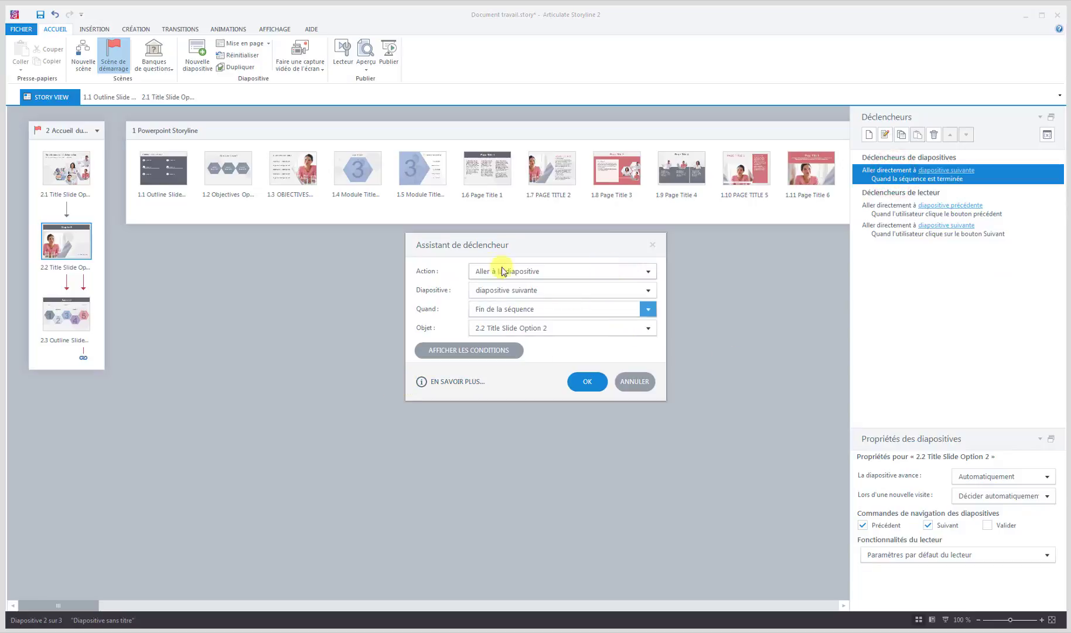
pyautogui.click(648, 310)
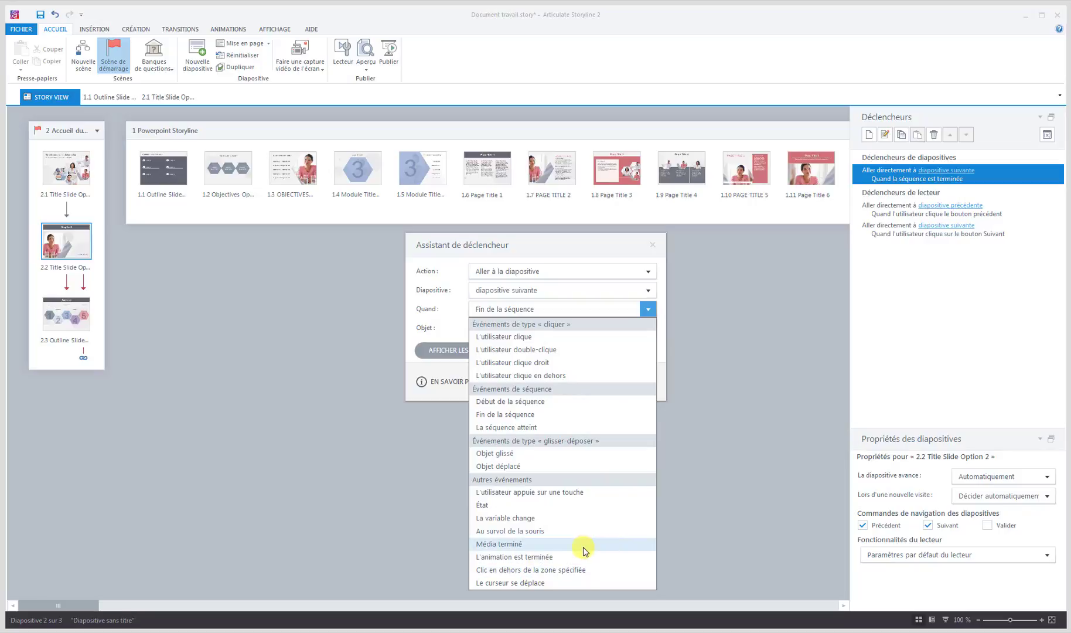
pyautogui.click(523, 426)
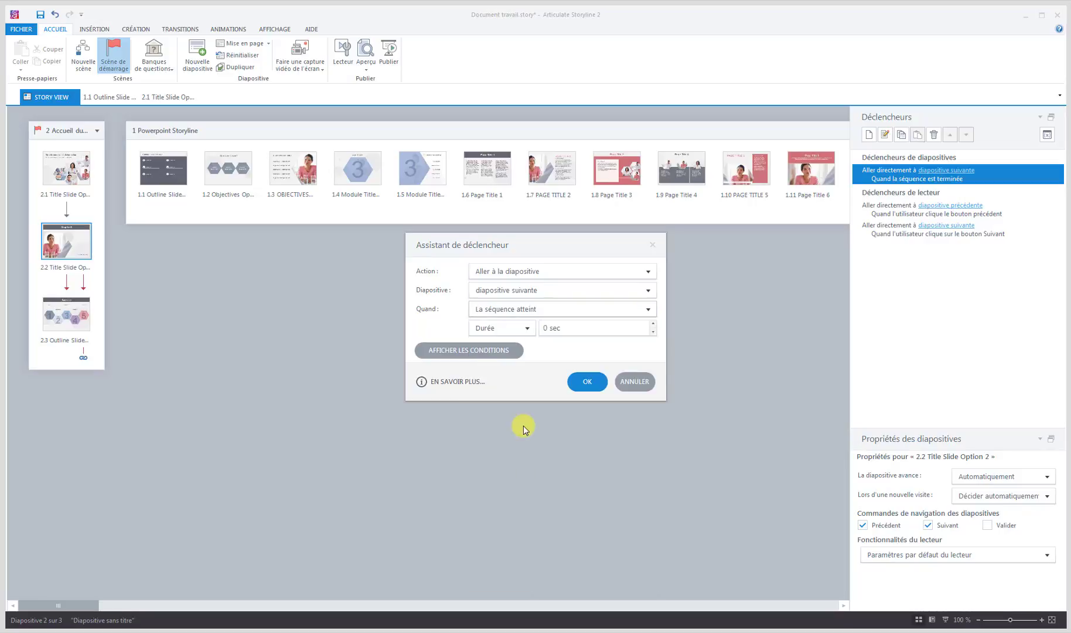
pyautogui.click(560, 327)
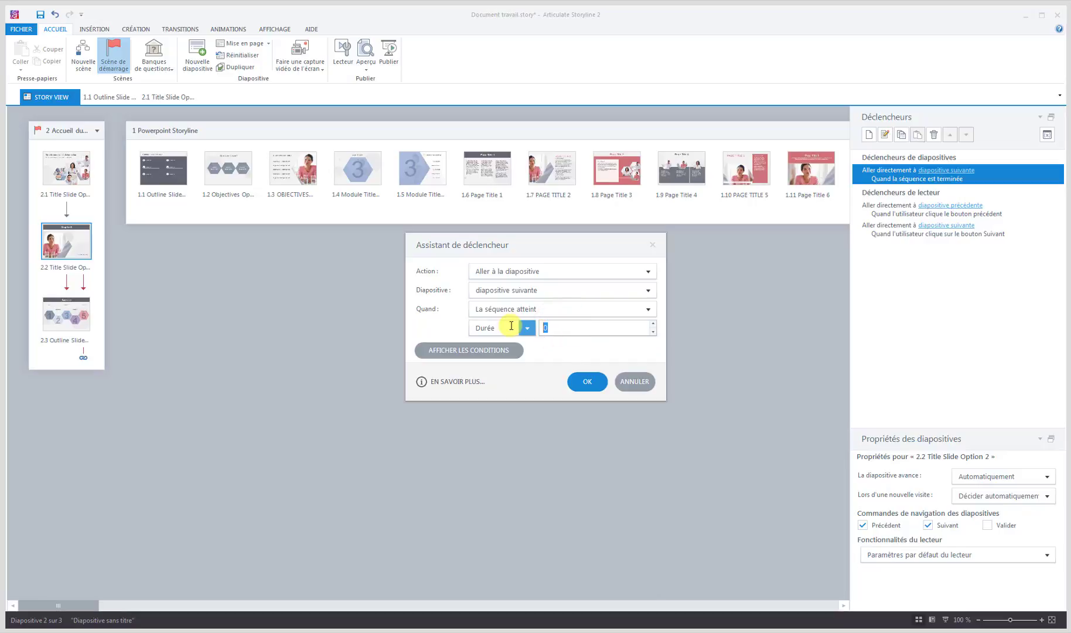
pyautogui.write('4')
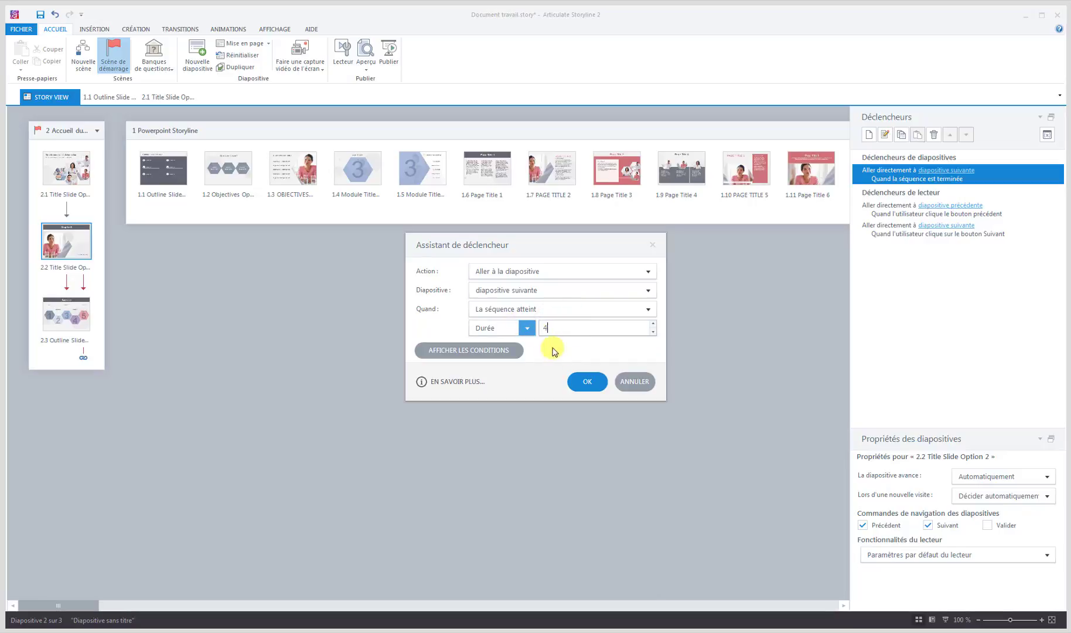
pyautogui.click(591, 389)
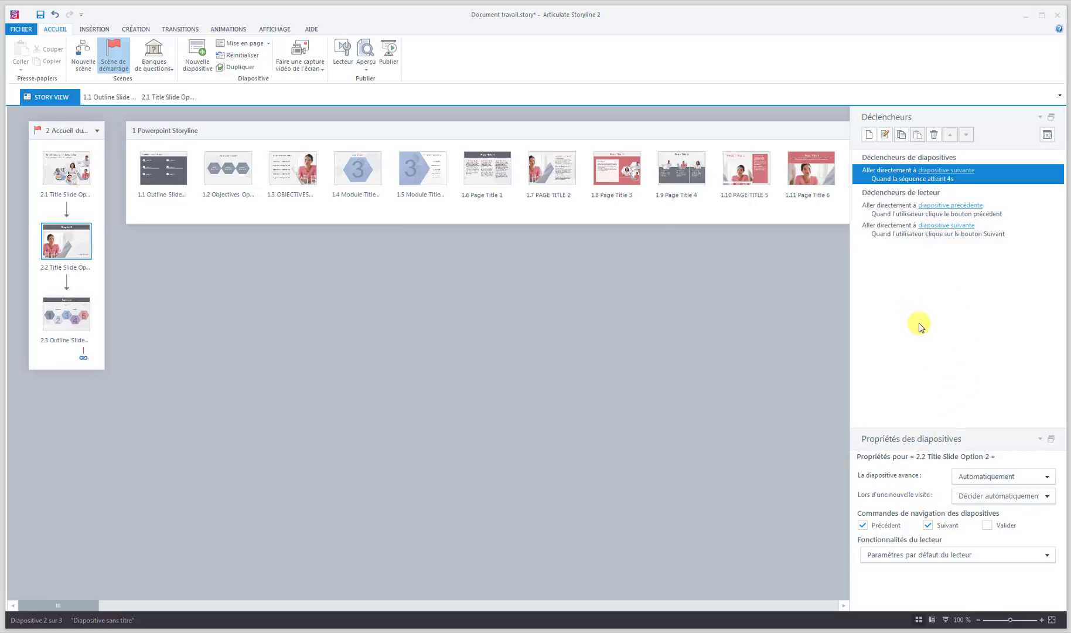
pyautogui.click(864, 526)
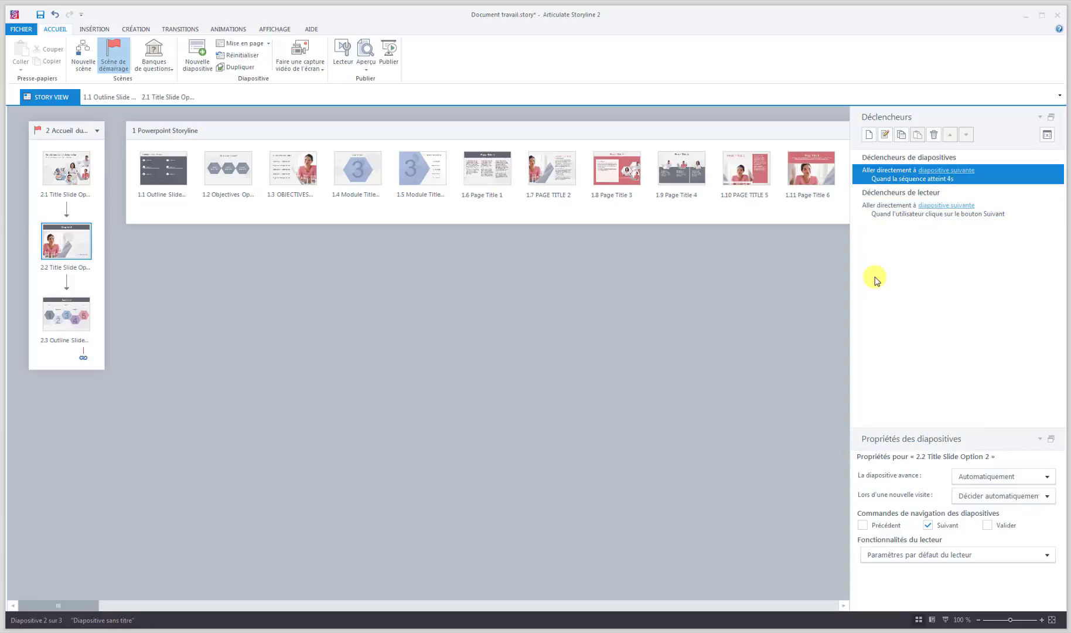
# - Delete the slide trigger that goes to the next slide from slide 2.3 and set the slide to advance Par utilisateur
pyautogui.click(73, 319)
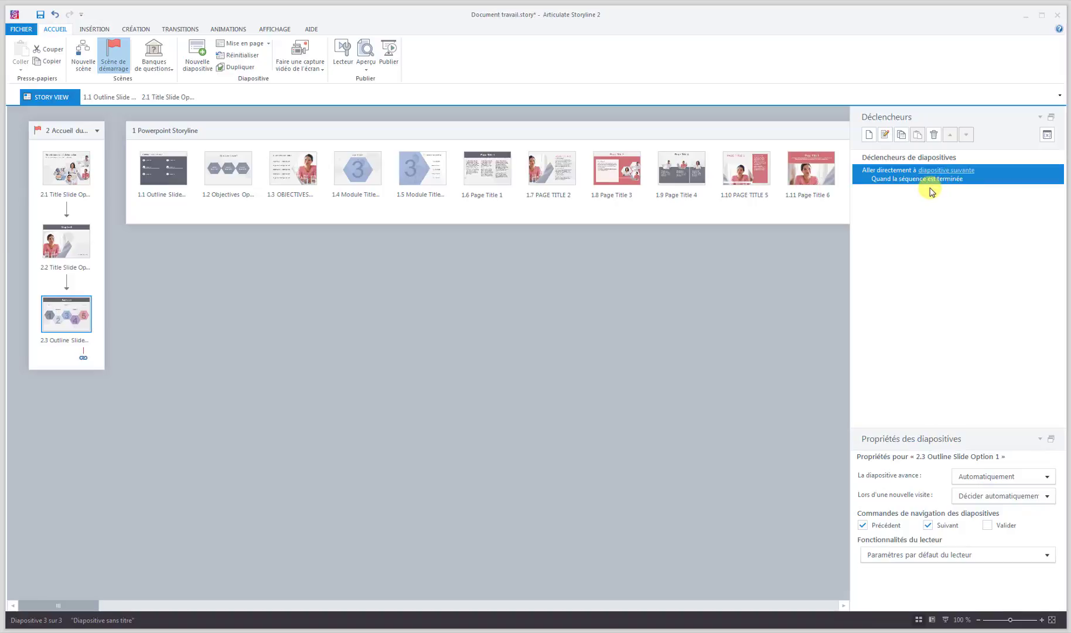
pyautogui.click(934, 137)
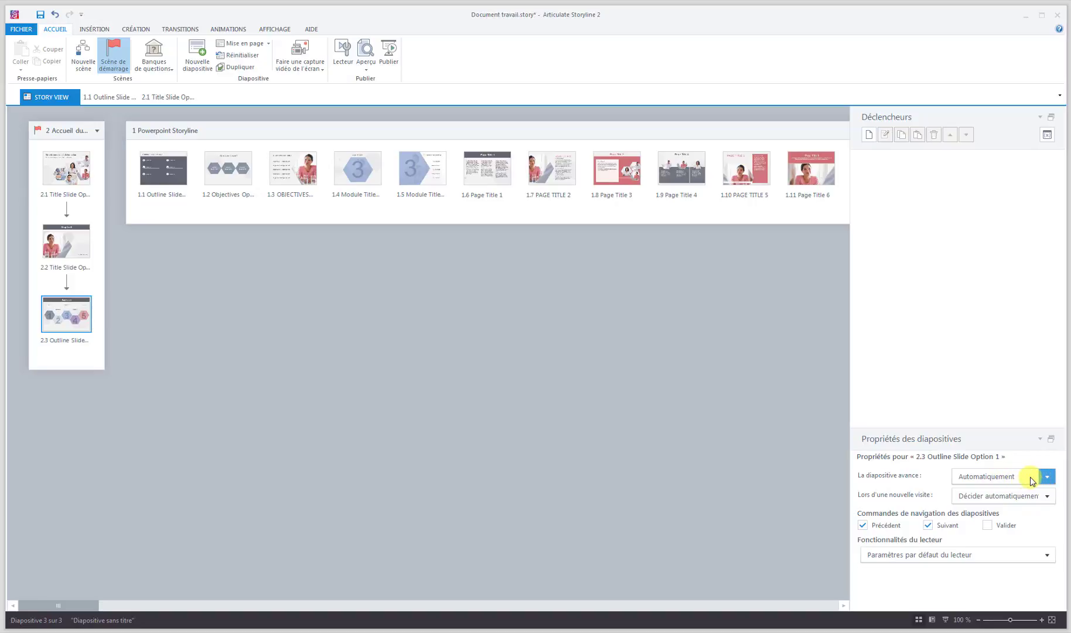
pyautogui.click(1010, 479)
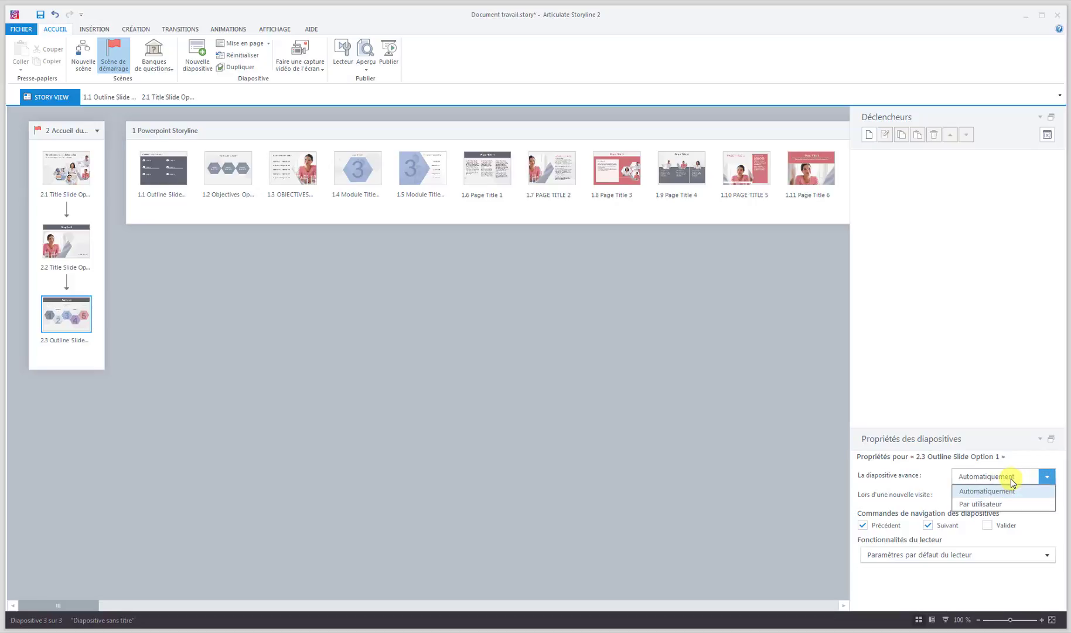
pyautogui.click(995, 508)
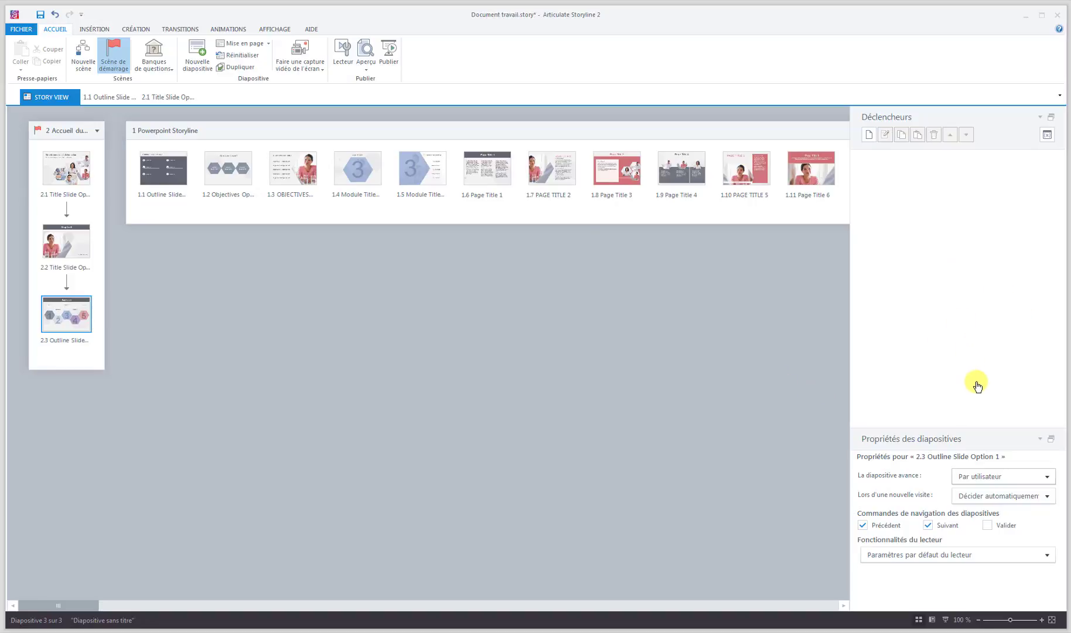
# - Open slide 2.3, the Sommaire slide with the five chapter hexagons, for editing
pyautogui.click(66, 316)
pyautogui.doubleClick(67, 319)
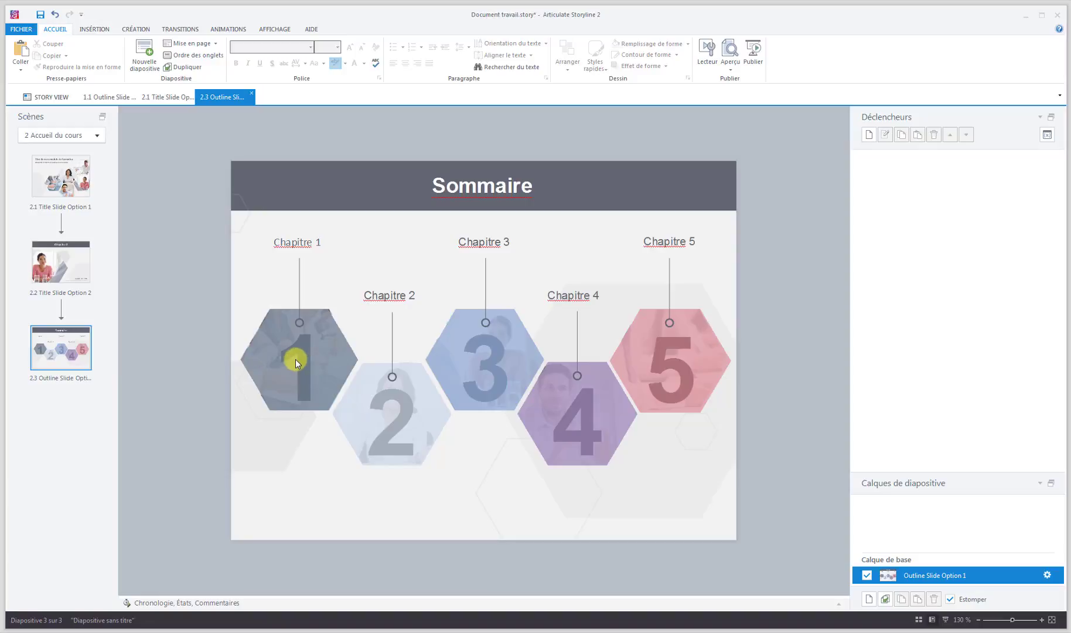
pyautogui.click(376, 407)
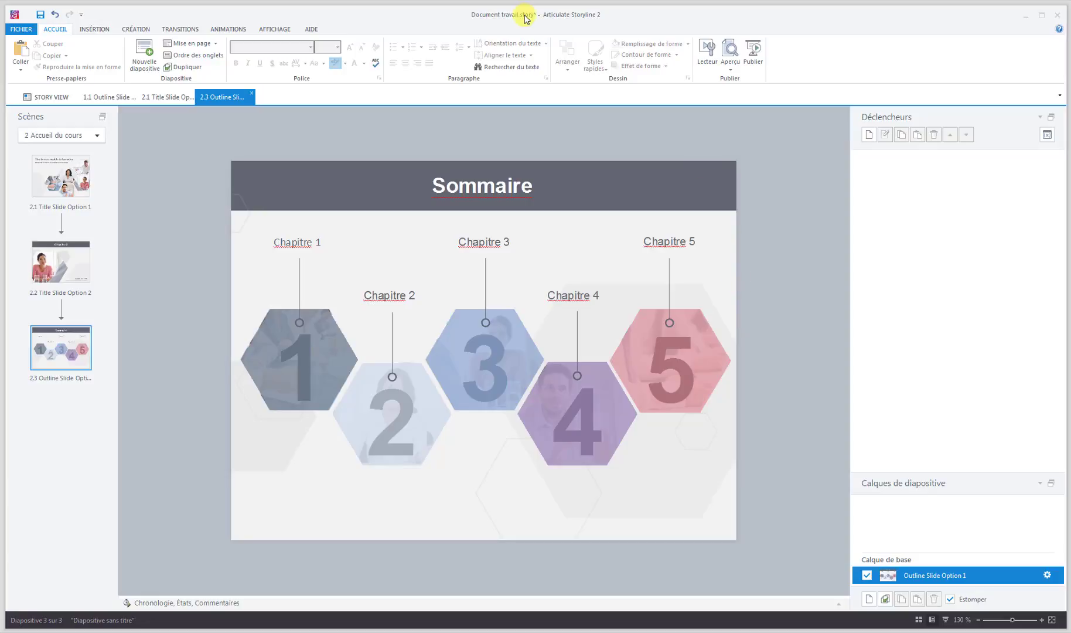
# - Insert a freeform hotspot tracing the outline of the Chapitre 1 hexagon, beginning along its upper edge
pyautogui.click(92, 29)
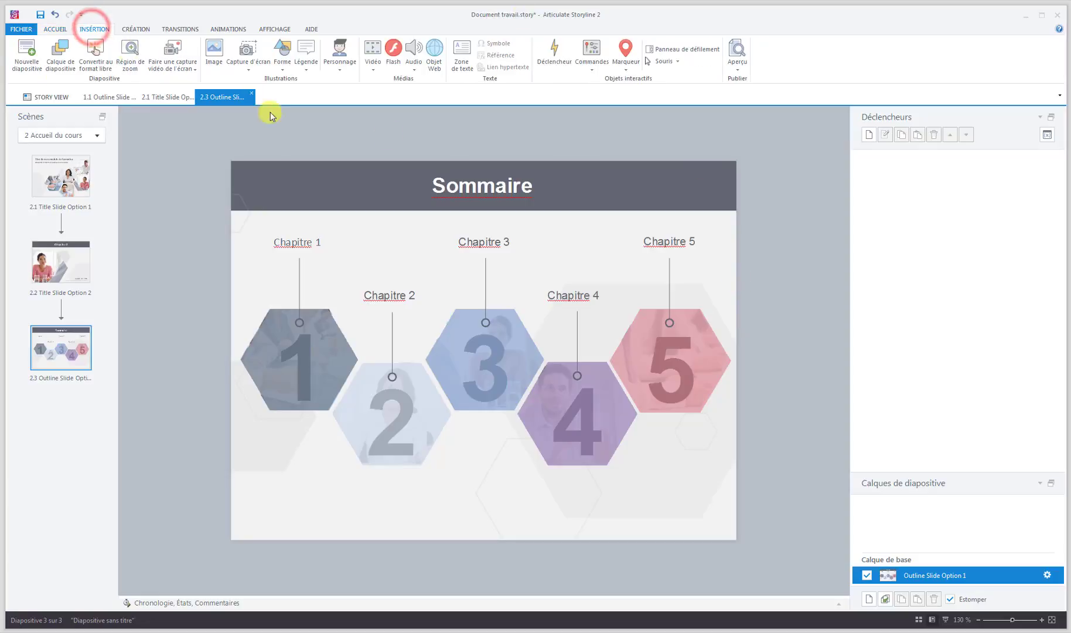
pyautogui.click(593, 71)
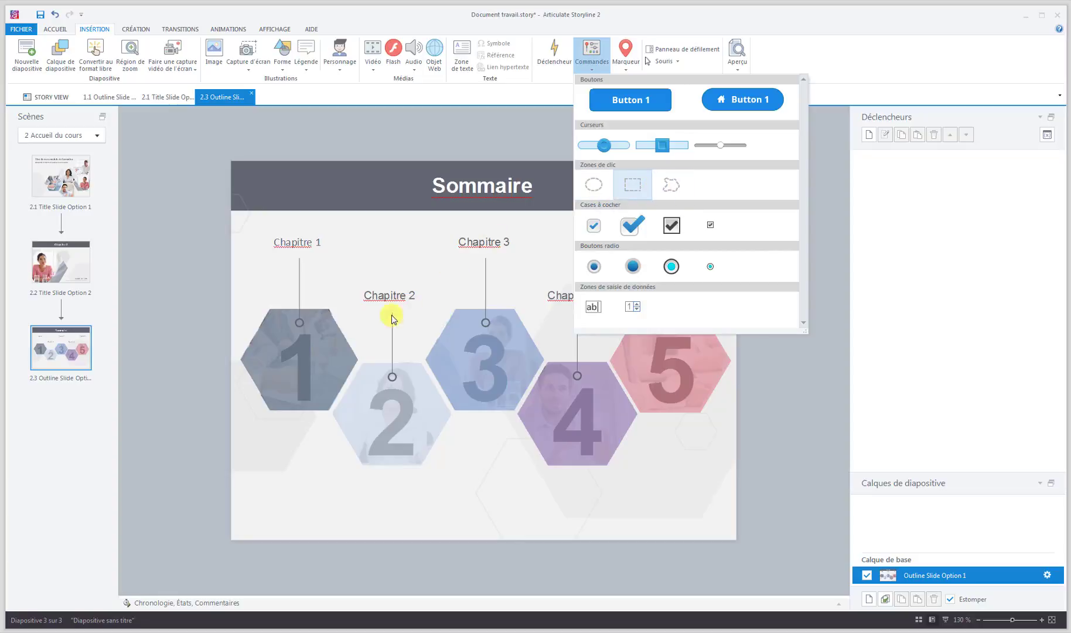
pyautogui.click(673, 186)
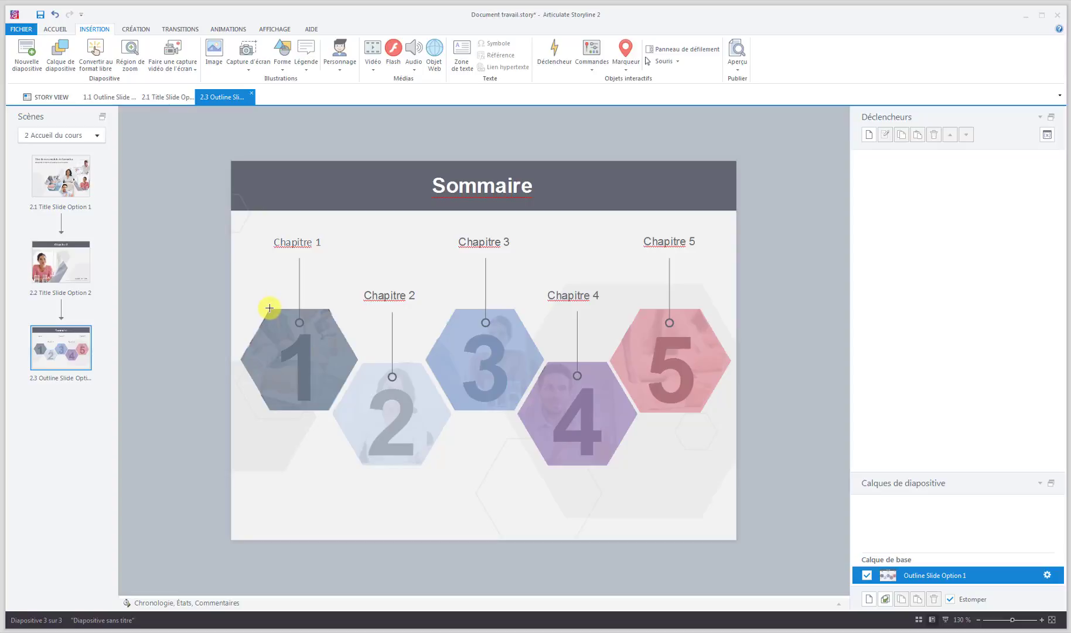
pyautogui.moveTo(270, 308)
pyautogui.mouseDown()
pyautogui.moveTo(342, 266)
pyautogui.moveTo(385, 215)
pyautogui.moveTo(344, 265)
pyautogui.moveTo(264, 270)
pyautogui.moveTo(421, 273)
pyautogui.moveTo(308, 280)
pyautogui.moveTo(335, 298)
pyautogui.moveTo(344, 286)
pyautogui.moveTo(330, 308)
pyautogui.mouseUp()
pyautogui.click(330, 308)
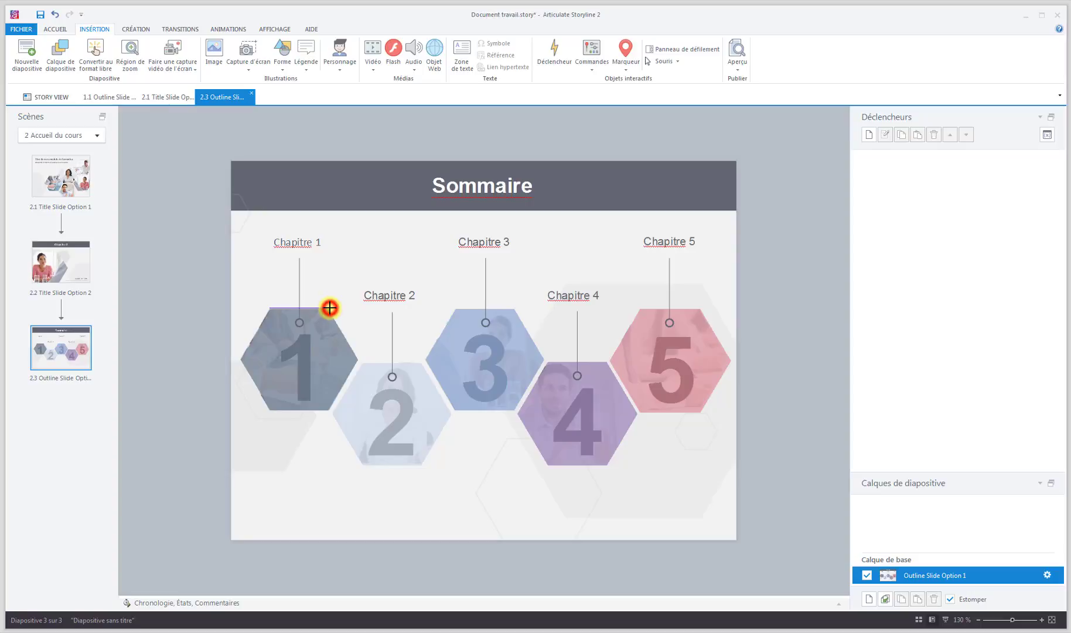